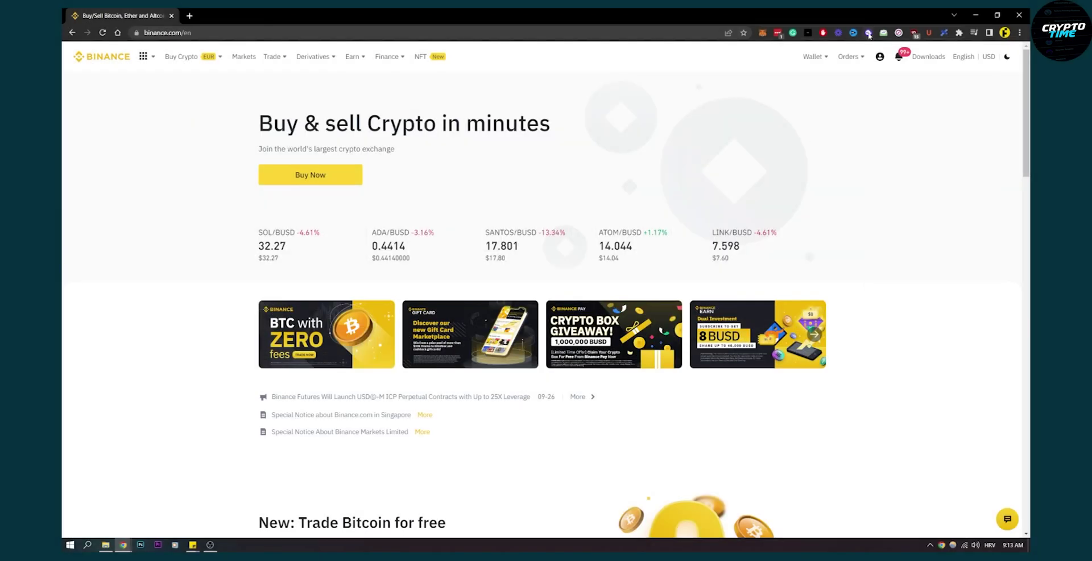
# - Check the Solana balance in the Phantom wallet, then close it
pyautogui.click(868, 33)
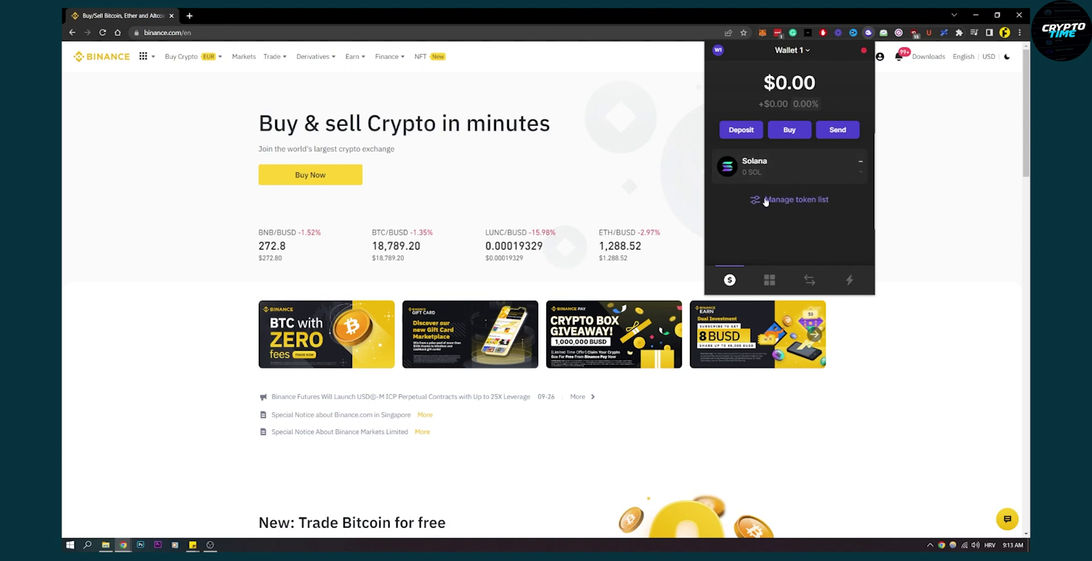
pyautogui.click(929, 124)
# - Go to the Fiat and Spot wallet and search the coin list for 'sol'
pyautogui.moveTo(813, 62)
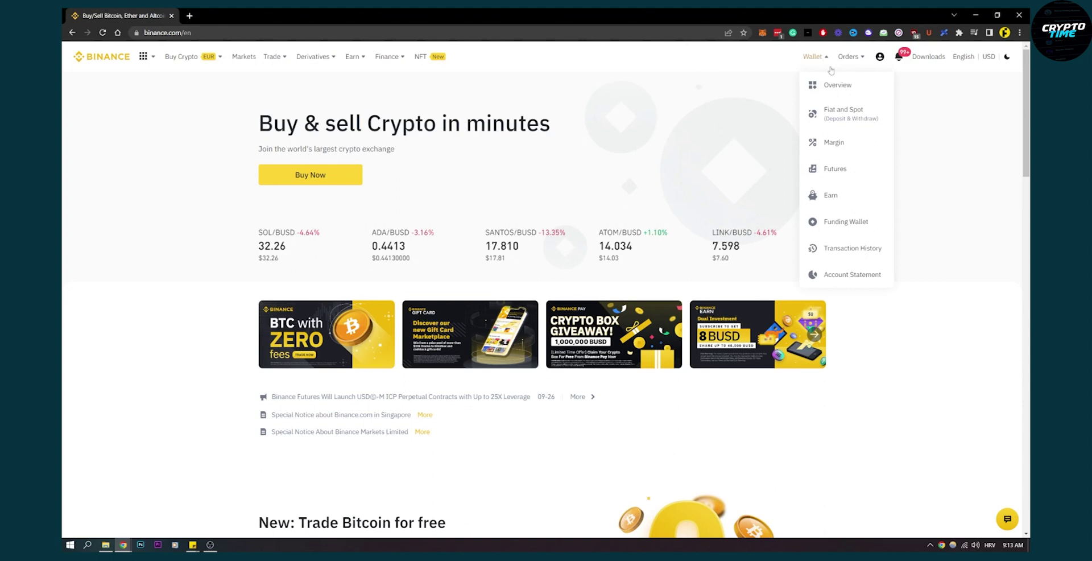
pyautogui.click(843, 113)
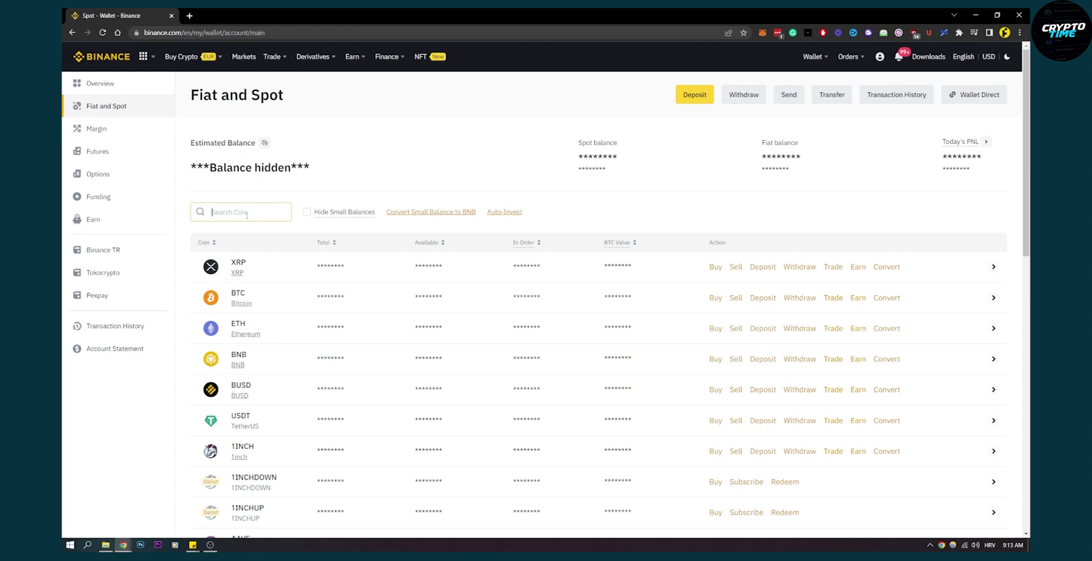
pyautogui.write('sol')
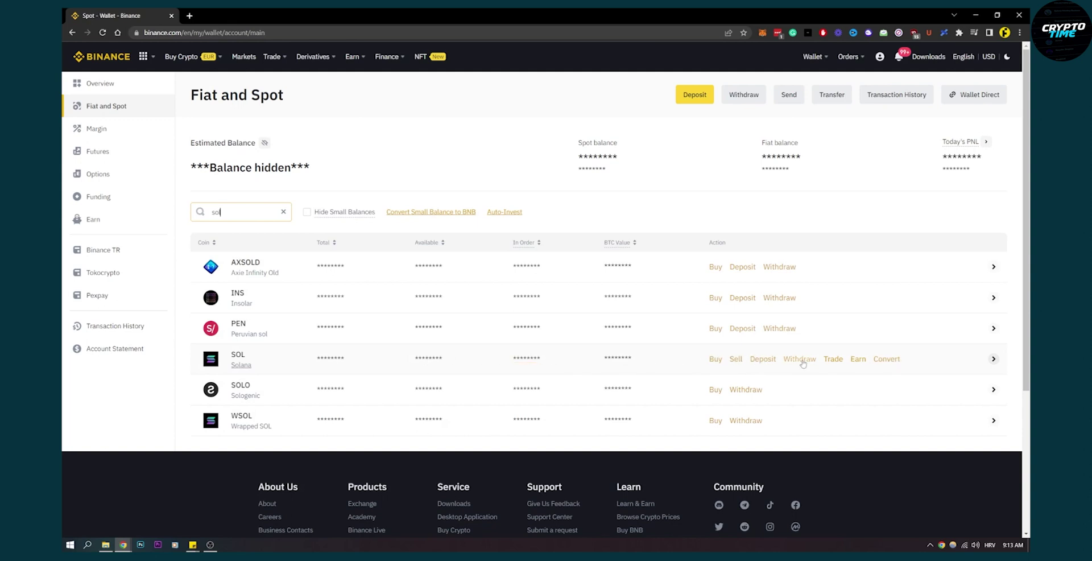
# - Start a SOL deposit on the Solana network and copy the deposit address
pyautogui.click(767, 360)
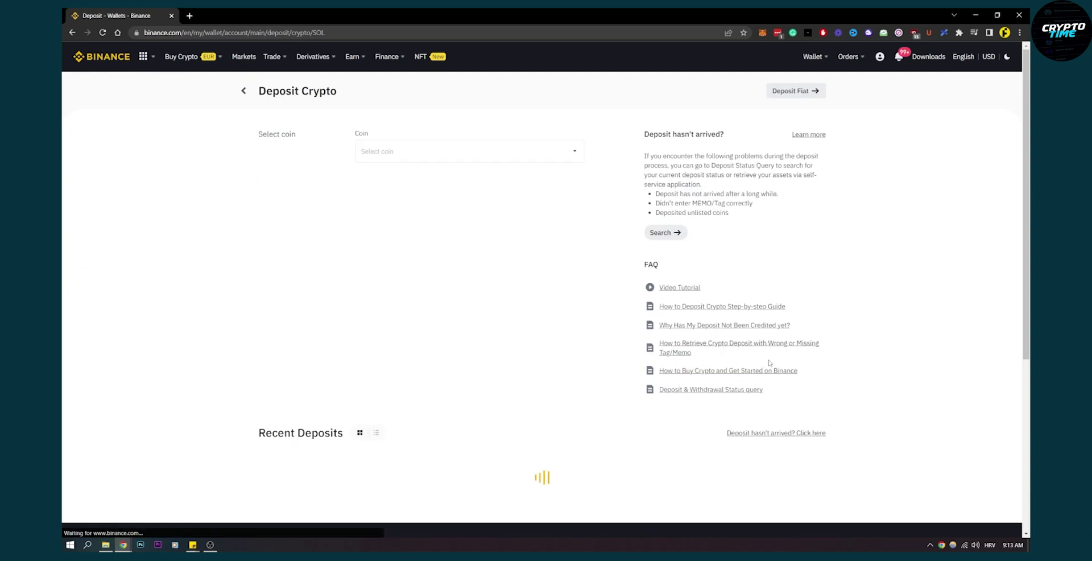
pyautogui.click(412, 150)
pyautogui.click(616, 189)
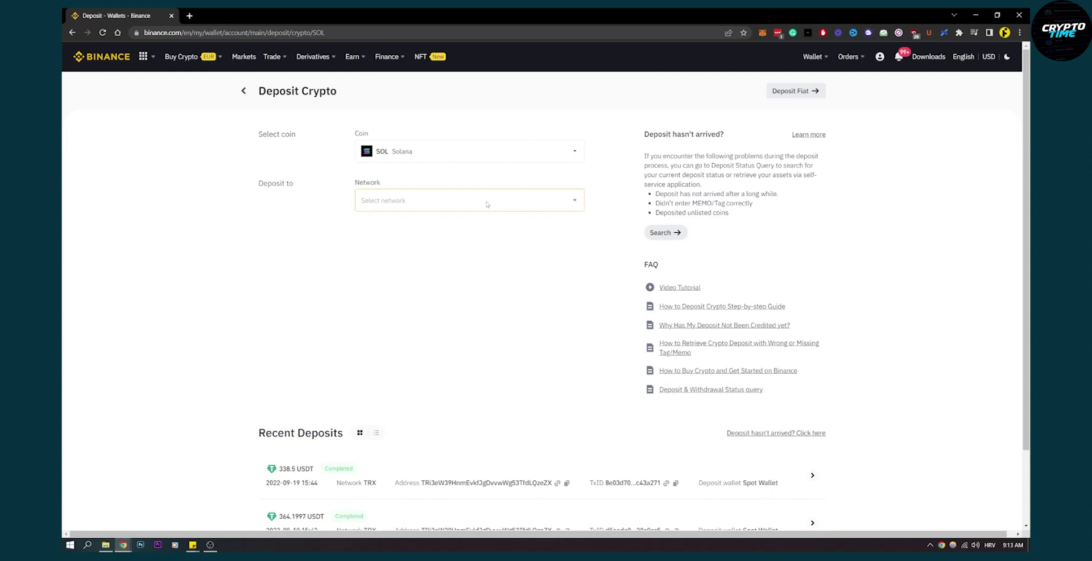
pyautogui.click(467, 205)
pyautogui.click(456, 339)
pyautogui.click(557, 240)
# - In Phantom, prepare sending 250 SOL to the pasted Binance deposit address, then close the popup
pyautogui.click(868, 33)
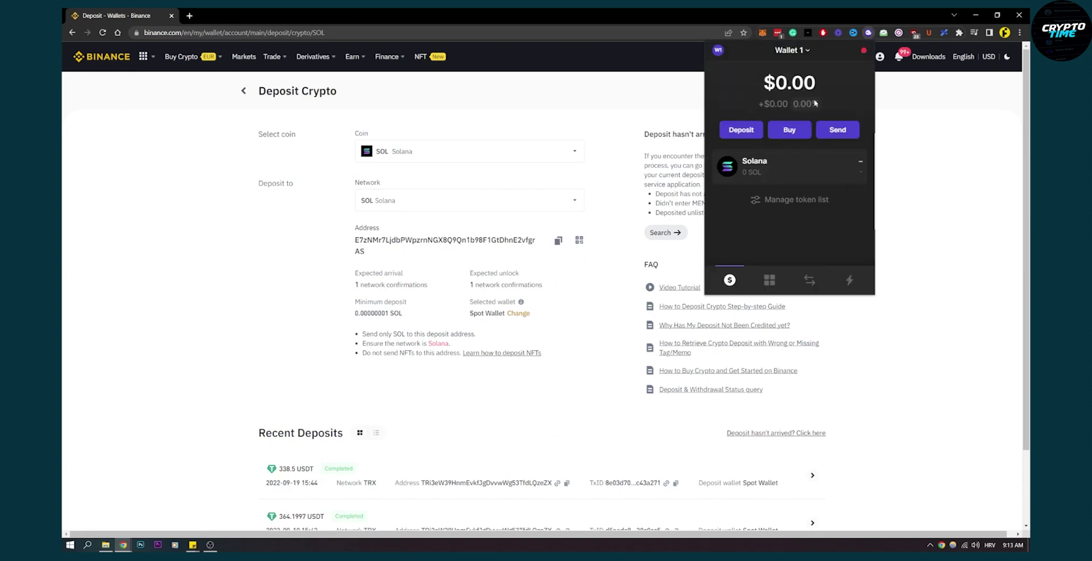
pyautogui.click(846, 134)
pyautogui.hotkey('ctrl', 'v')
pyautogui.hotkey('ctrl', 'z')
pyautogui.click(765, 135)
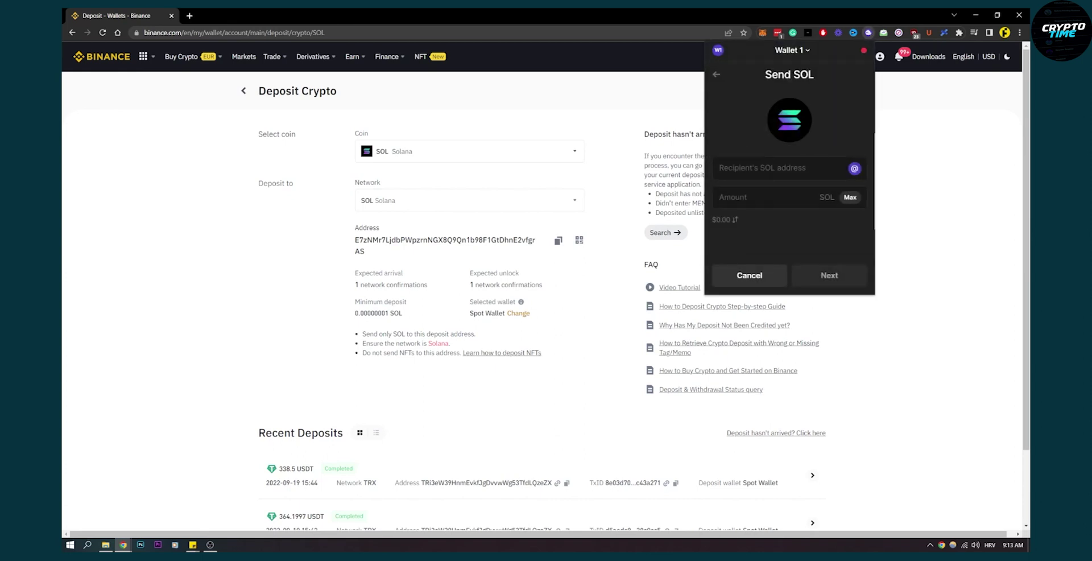
pyautogui.hotkey('ctrl', 'v')
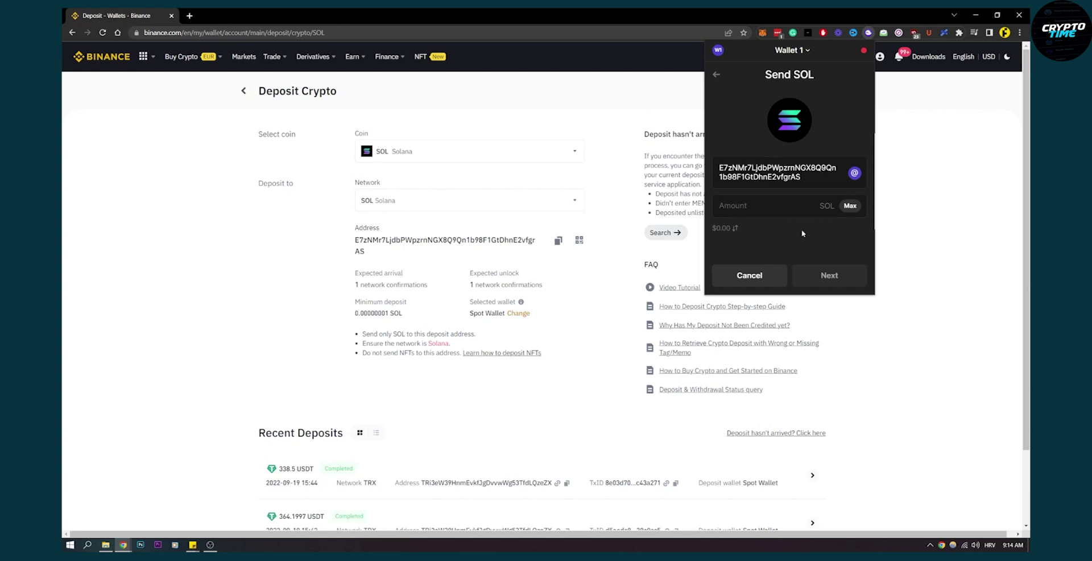
pyautogui.write('250')
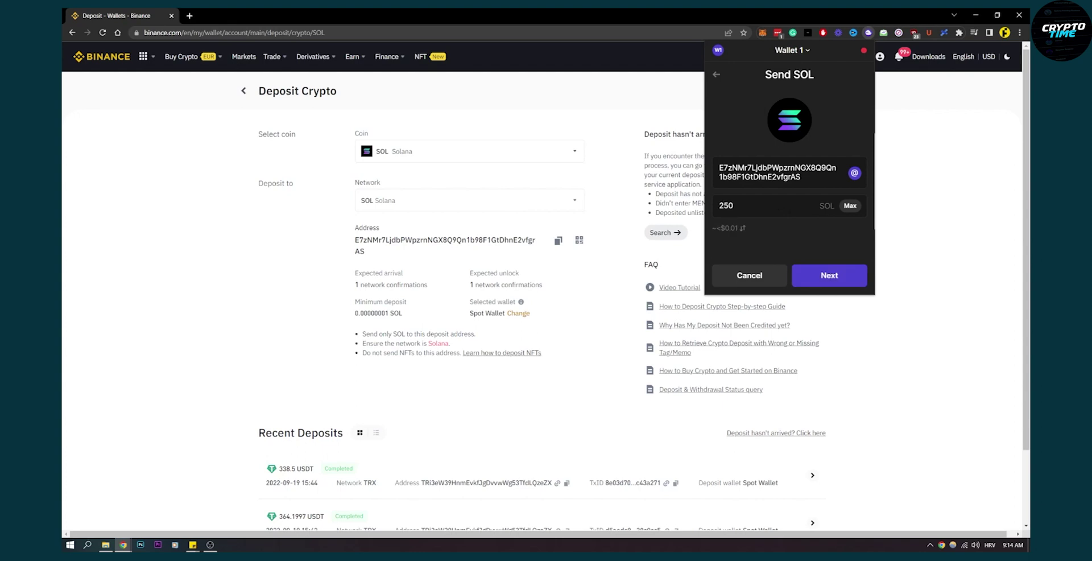
pyautogui.click(548, 114)
# - From the Fiat and Spot wallet, search 'sol' and set the conversion to receive USDT
pyautogui.moveTo(812, 61)
pyautogui.click(841, 113)
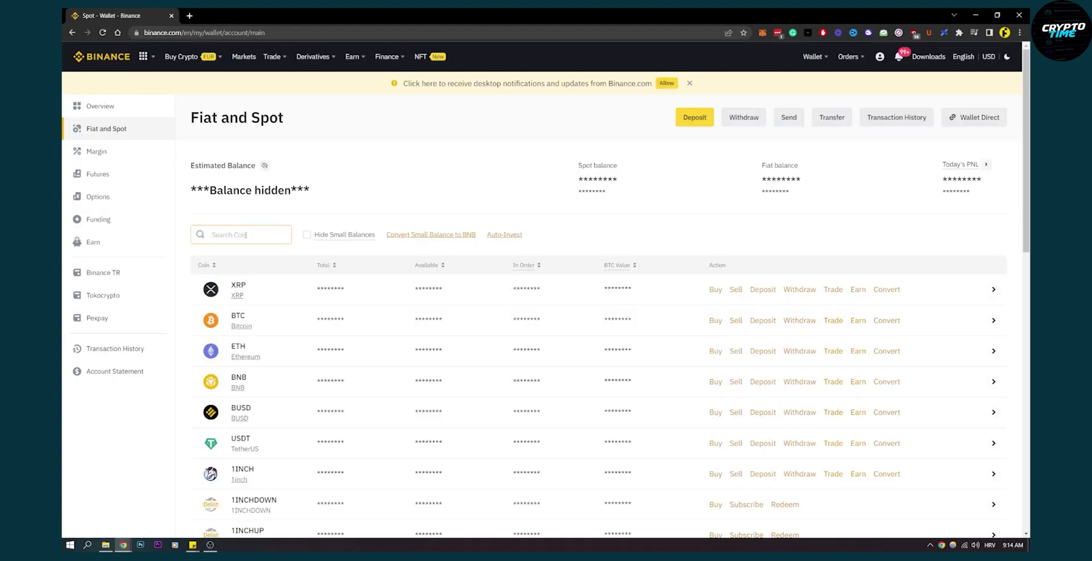
pyautogui.click(246, 235)
pyautogui.write('sol')
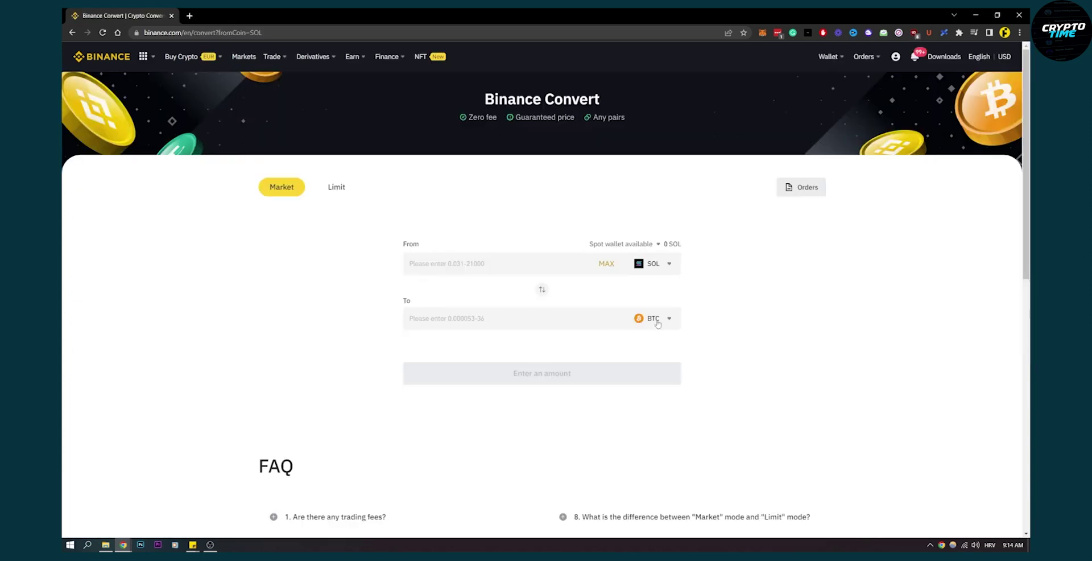
pyautogui.click(659, 327)
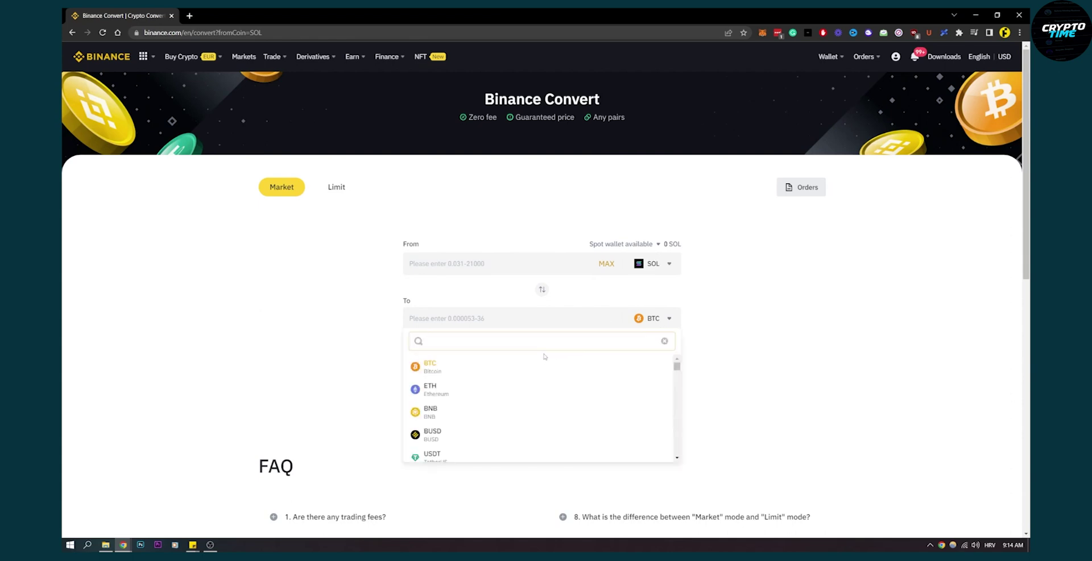
pyautogui.click(431, 455)
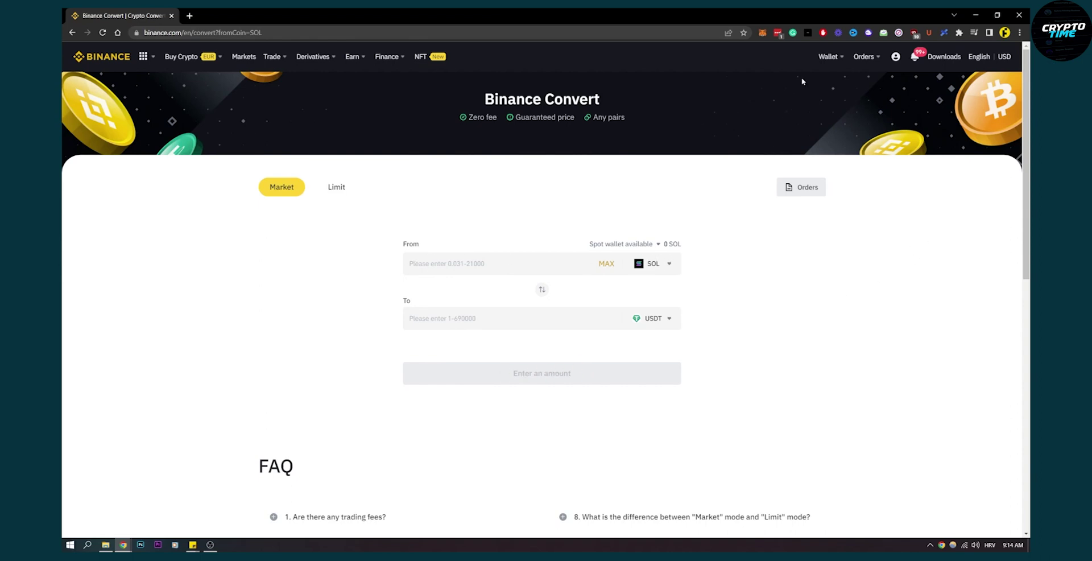
pyautogui.moveTo(827, 59)
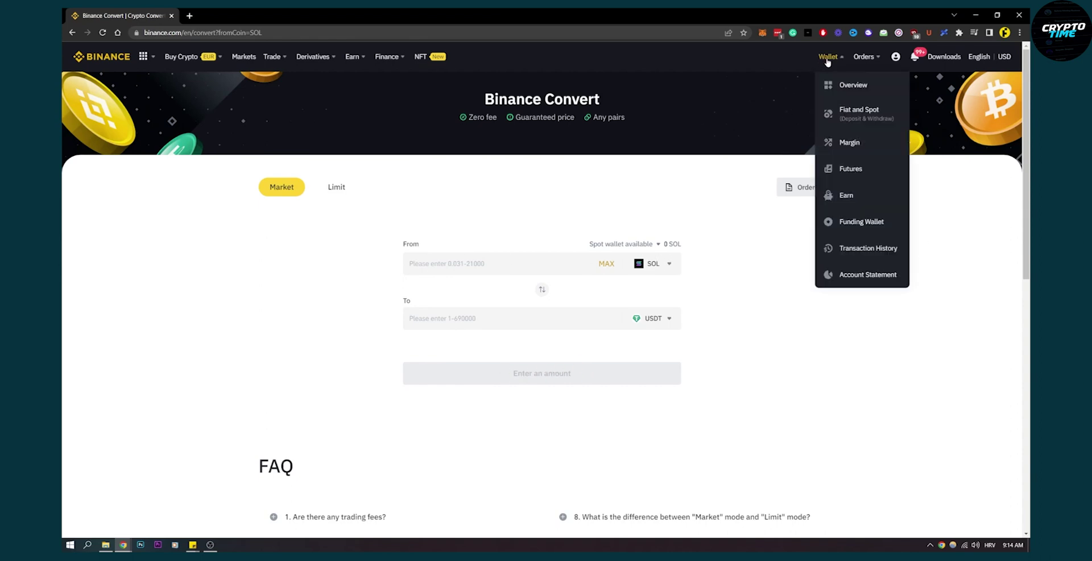
pyautogui.click(855, 117)
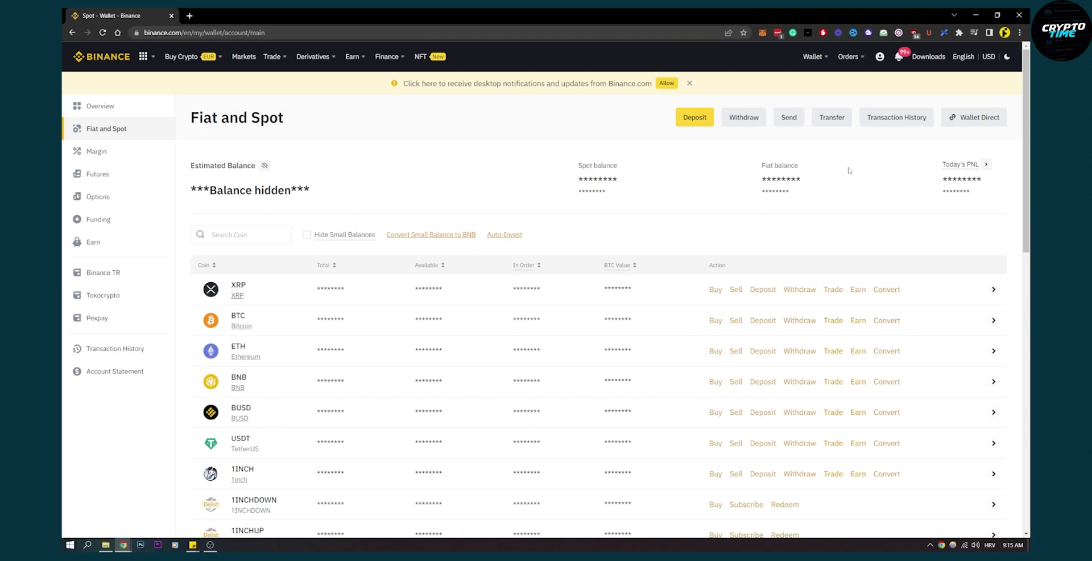
pyautogui.click(832, 118)
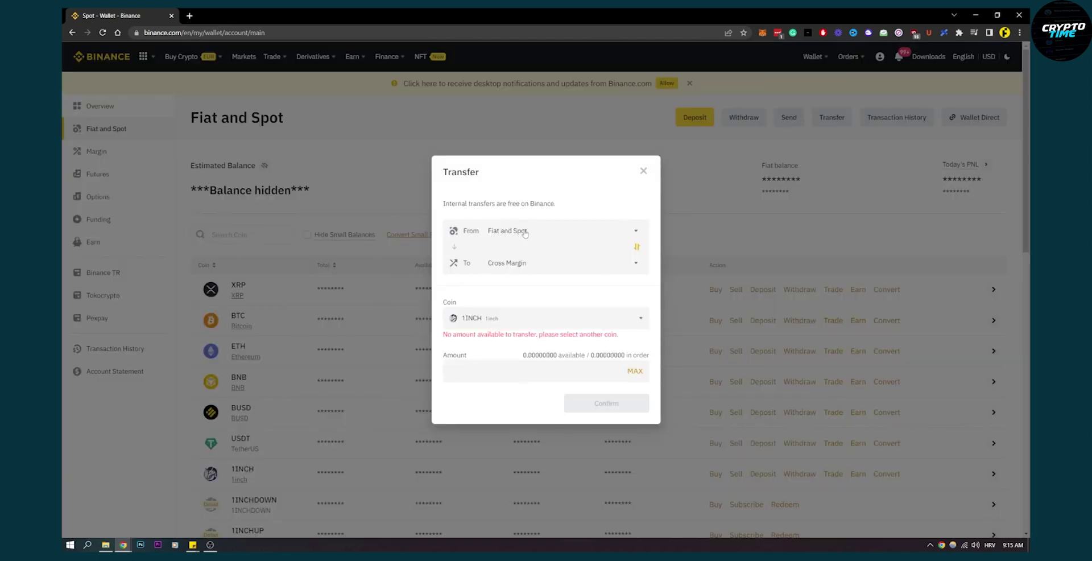
pyautogui.click(507, 266)
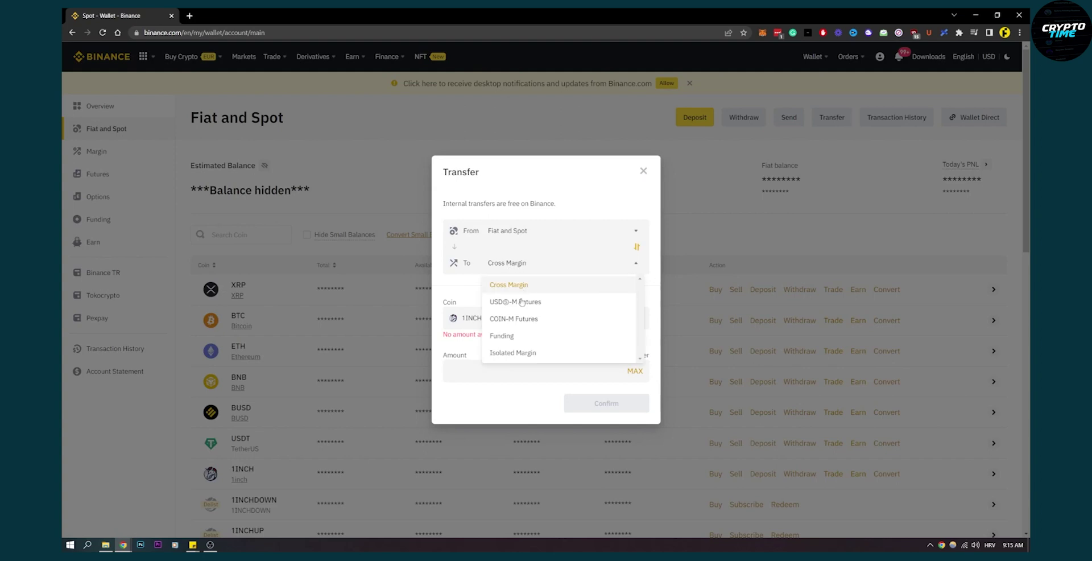
pyautogui.click(503, 334)
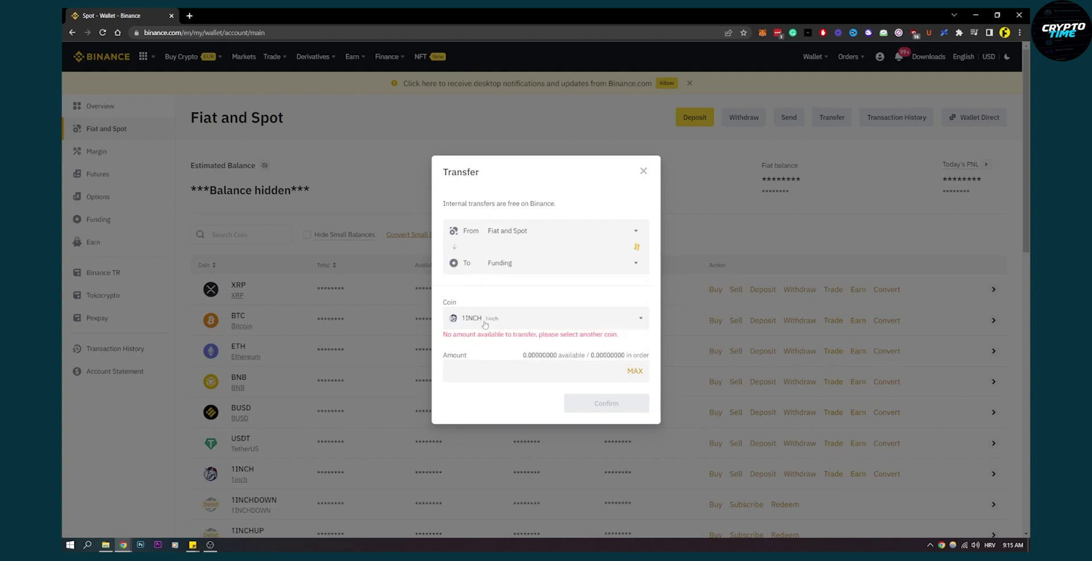
pyautogui.click(528, 321)
pyautogui.write('usdt')
pyautogui.click(506, 367)
pyautogui.click(485, 370)
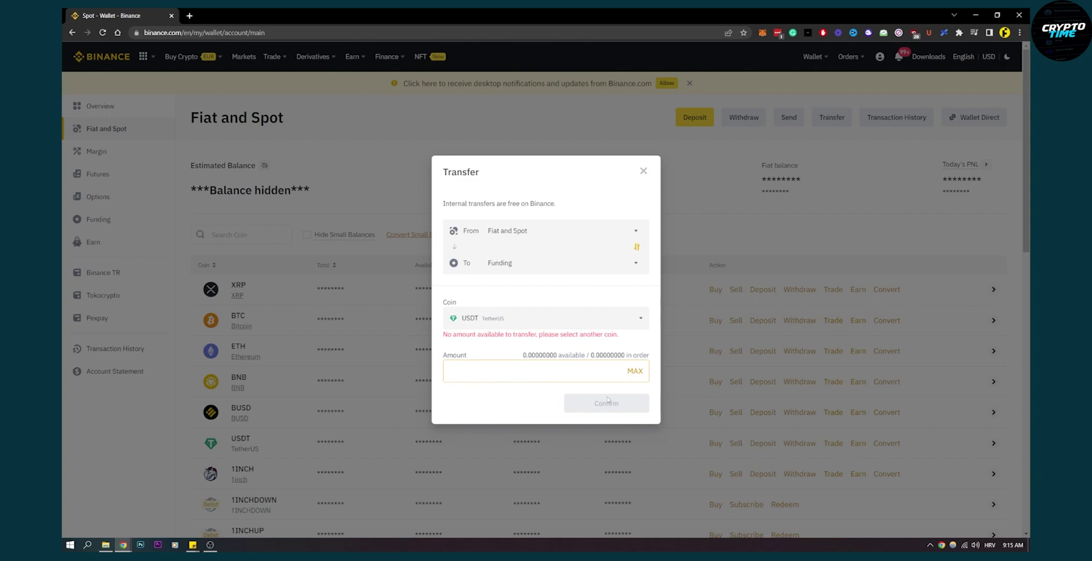
pyautogui.click(643, 170)
pyautogui.moveTo(813, 58)
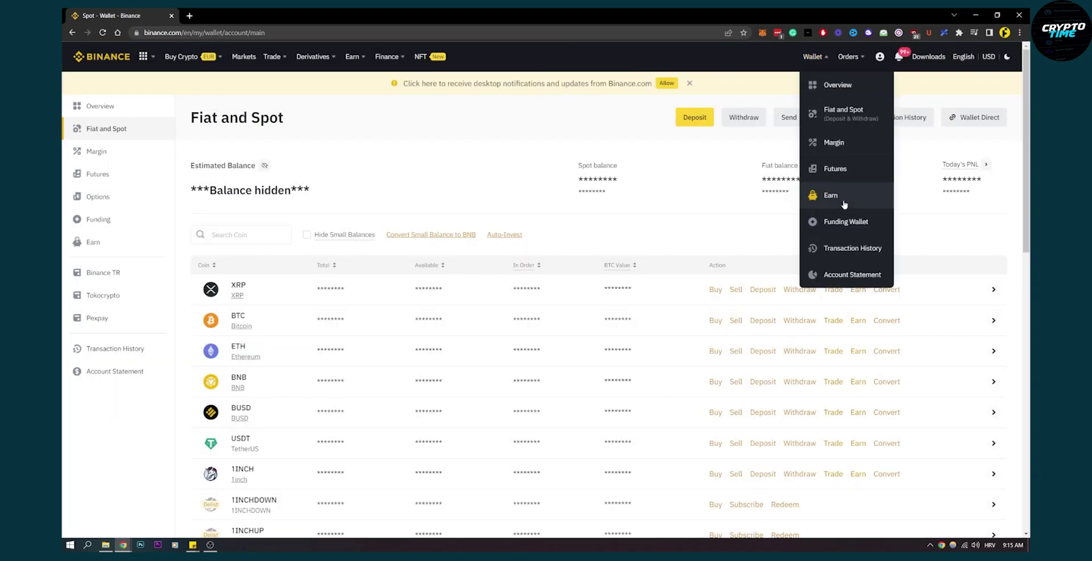
# - Open the Funding Wallet page from the Wallet menu
pyautogui.click(831, 221)
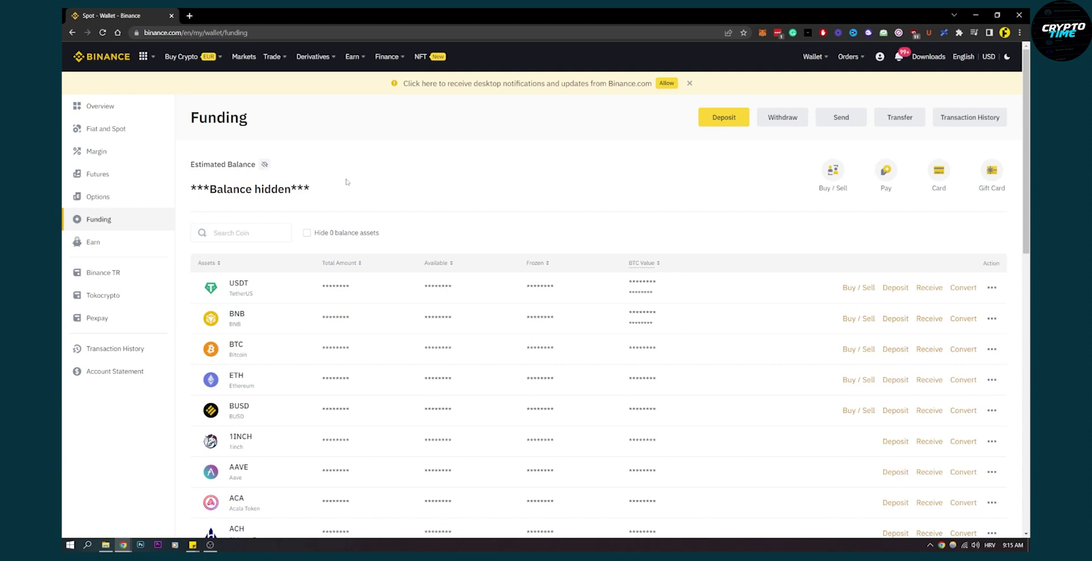
# - Open Finance > Binance Card and highlight the 360.65 EUR total balance
pyautogui.moveTo(393, 61)
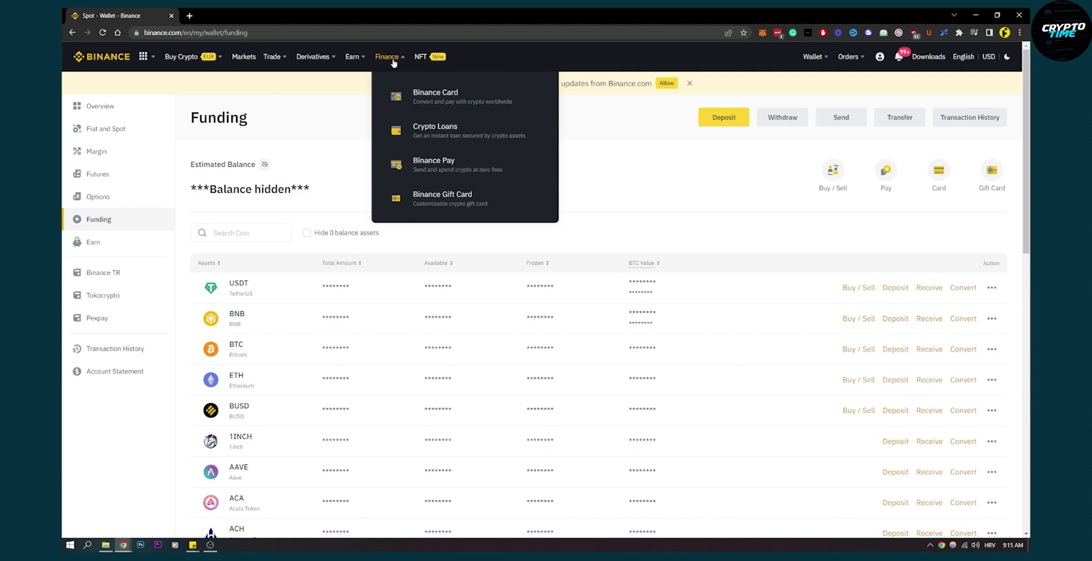
pyautogui.click(441, 97)
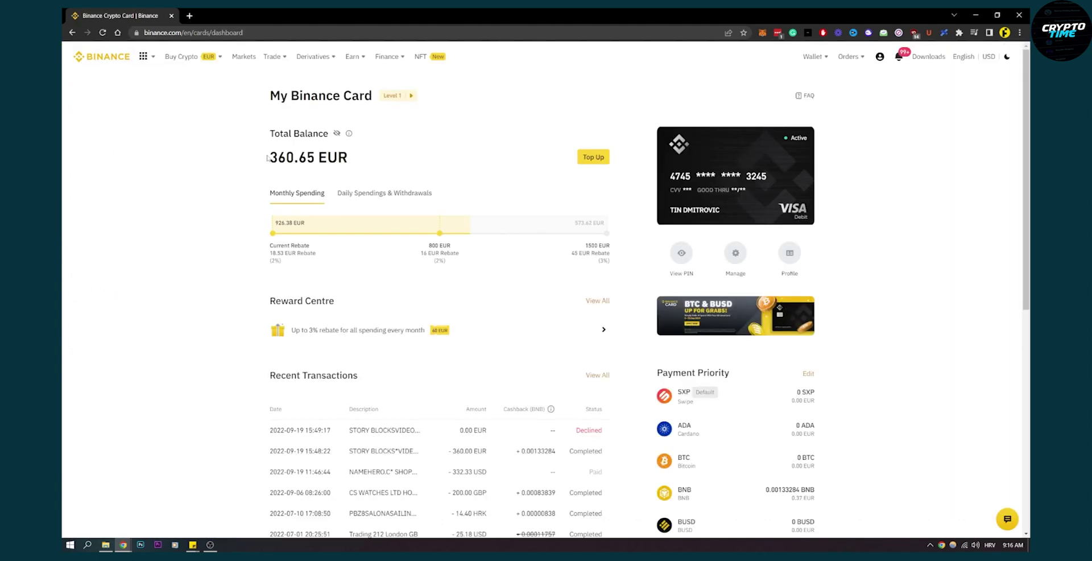
pyautogui.moveTo(266, 160); pyautogui.dragTo(352, 160)
pyautogui.click(374, 161)
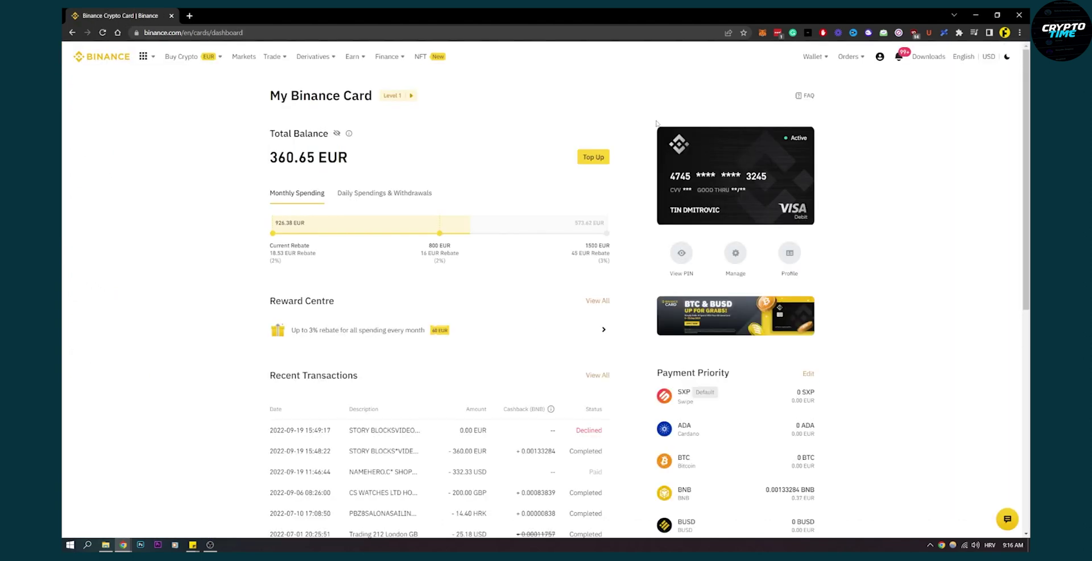